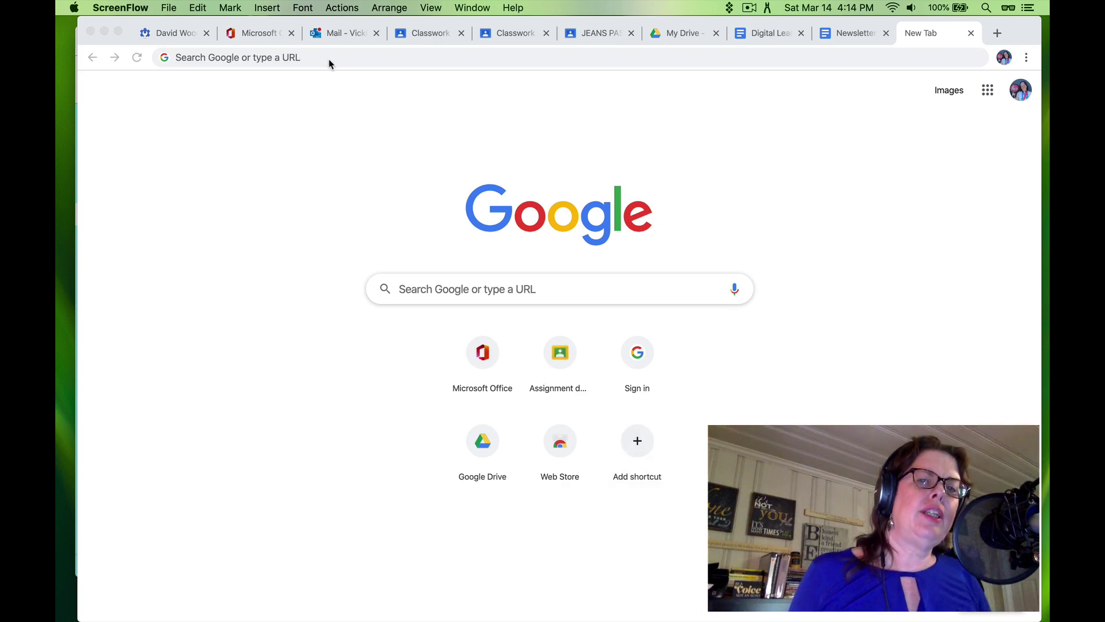
# Step: Search Google for 'screencastify', correcting the first 'screencasti' query
pyautogui.click(329, 59)
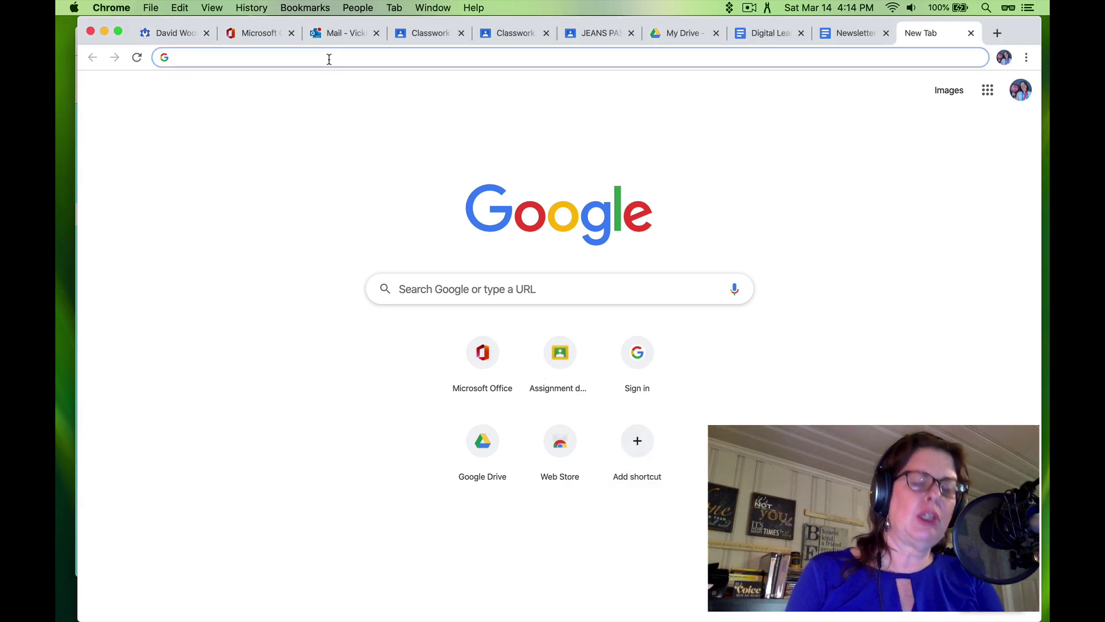
pyautogui.write('sc')
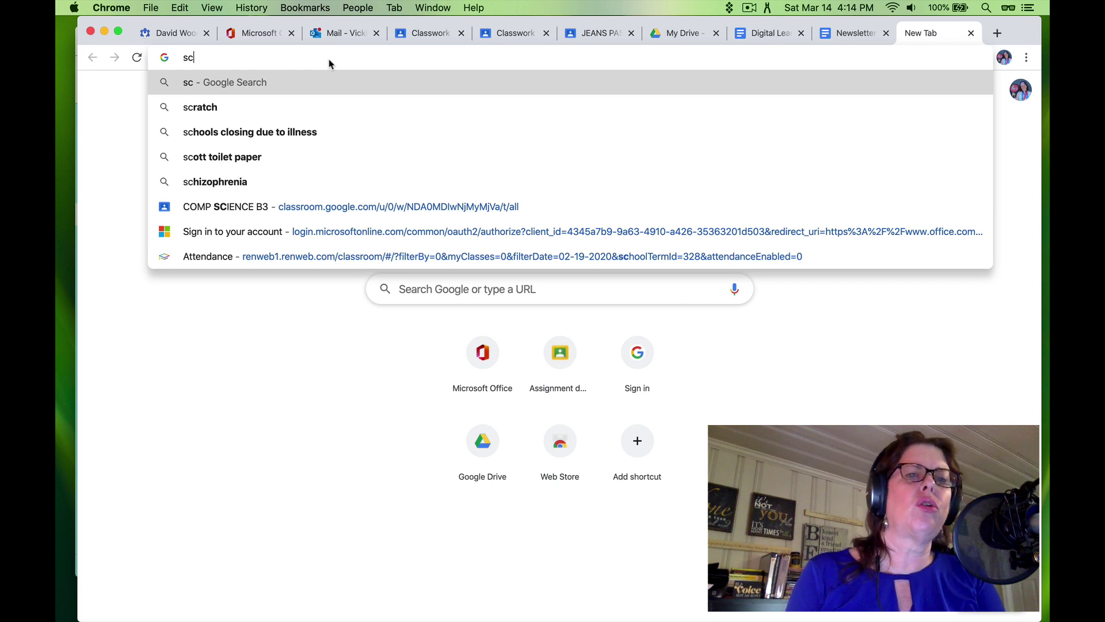
pyautogui.write('reencasti')
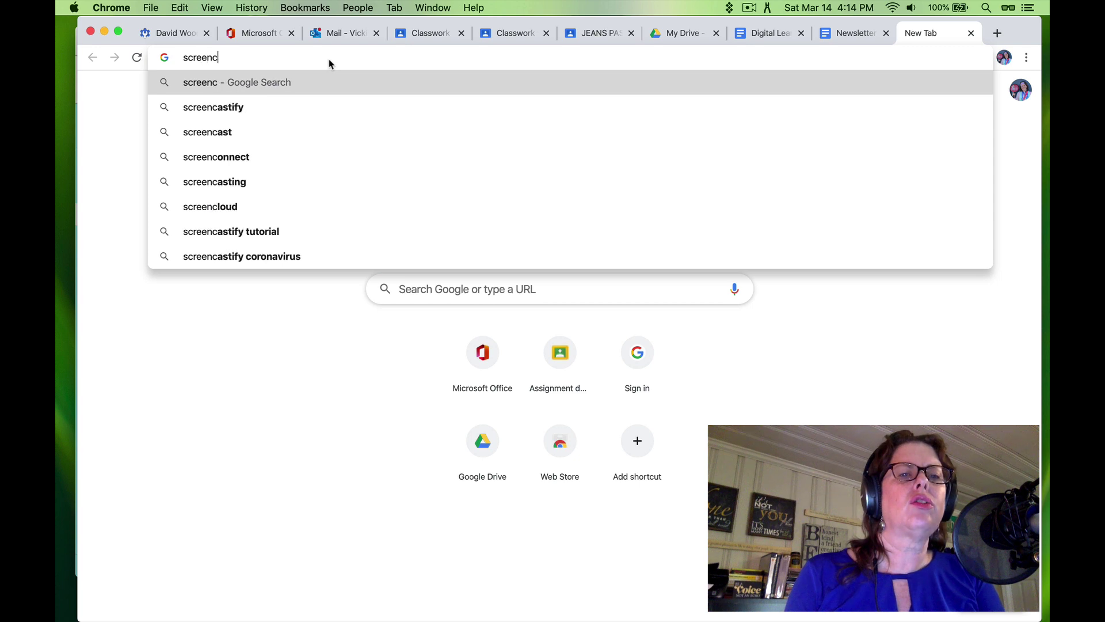
pyautogui.press('Return')
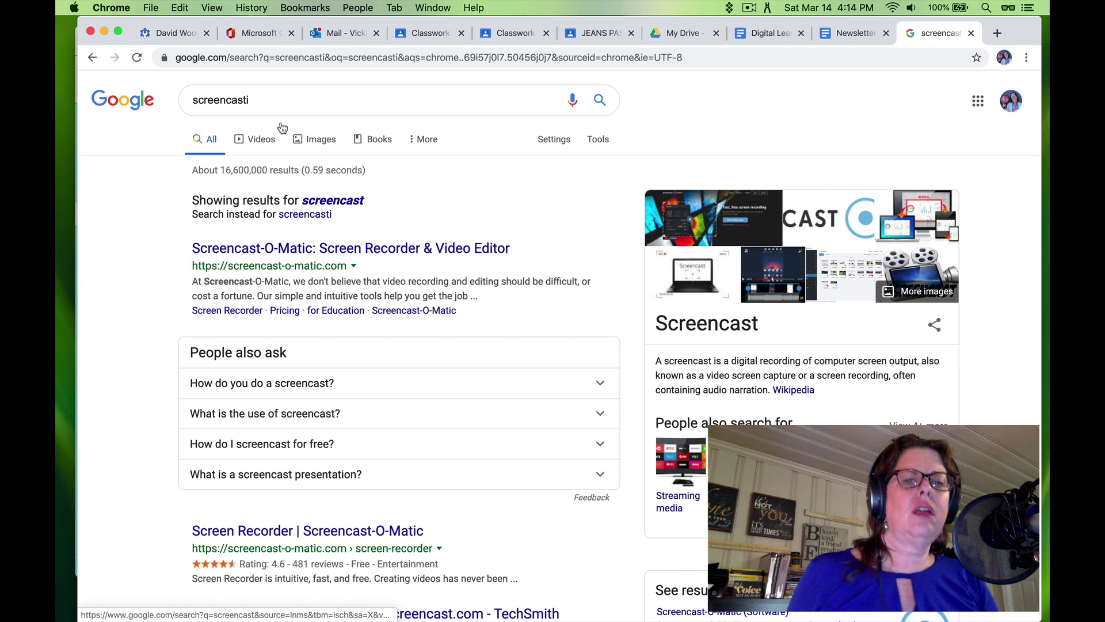
pyautogui.doubleClick(268, 103)
pyautogui.write('sc')
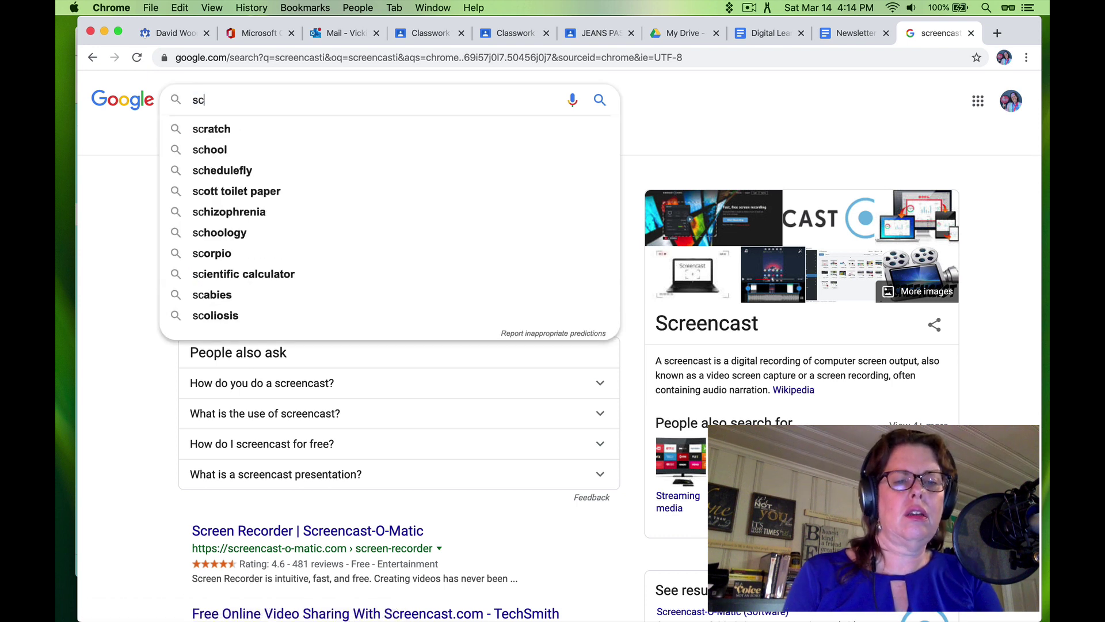
pyautogui.write('reencastify')
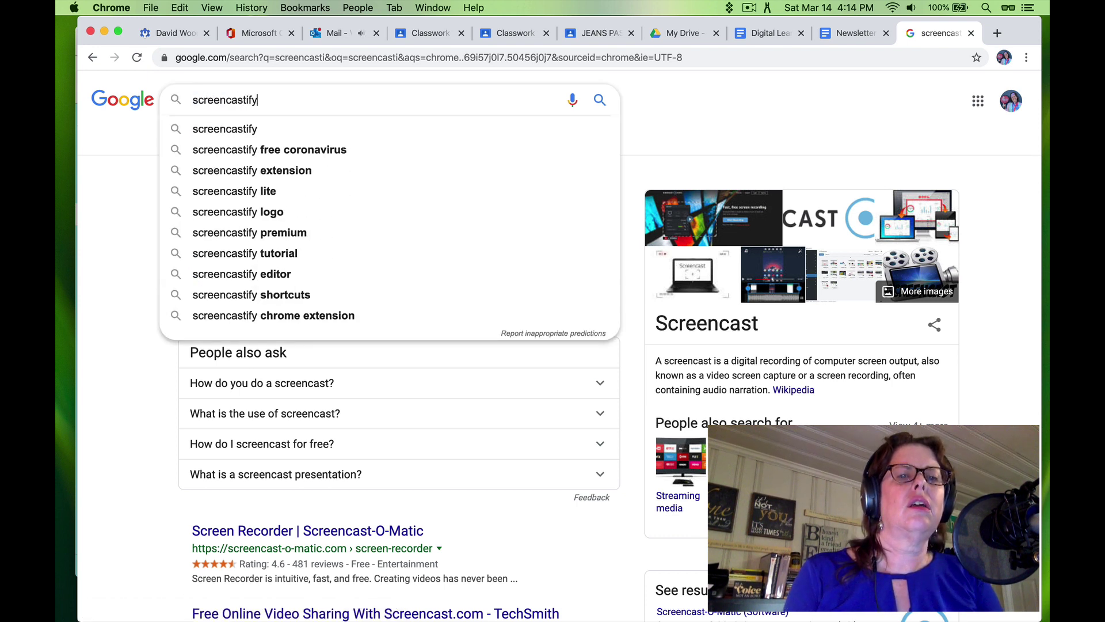
pyautogui.press('Down')
pyautogui.press('Return')
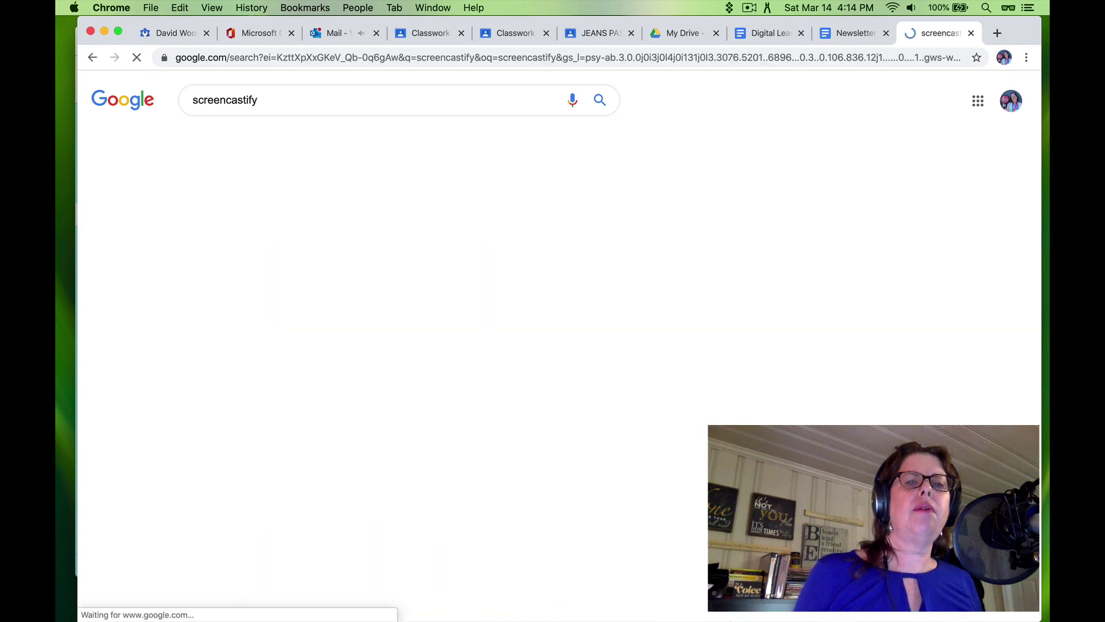
# Step: Install the Screencastify - Screen Video Recorder extension from its Chrome Web Store listing
pyautogui.click(272, 199)
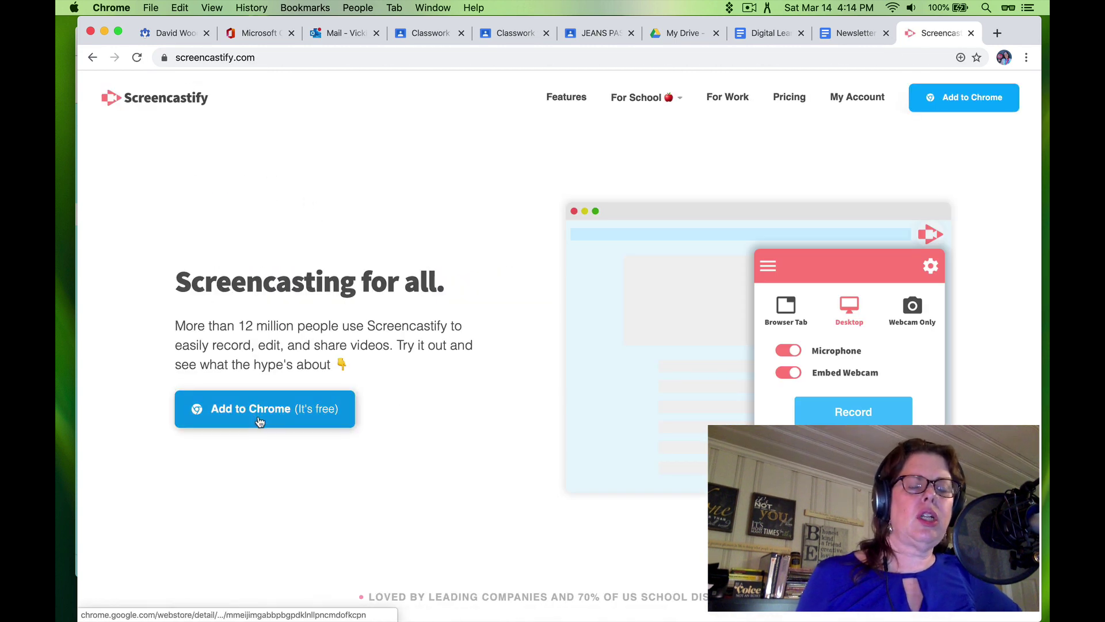
pyautogui.click(261, 423)
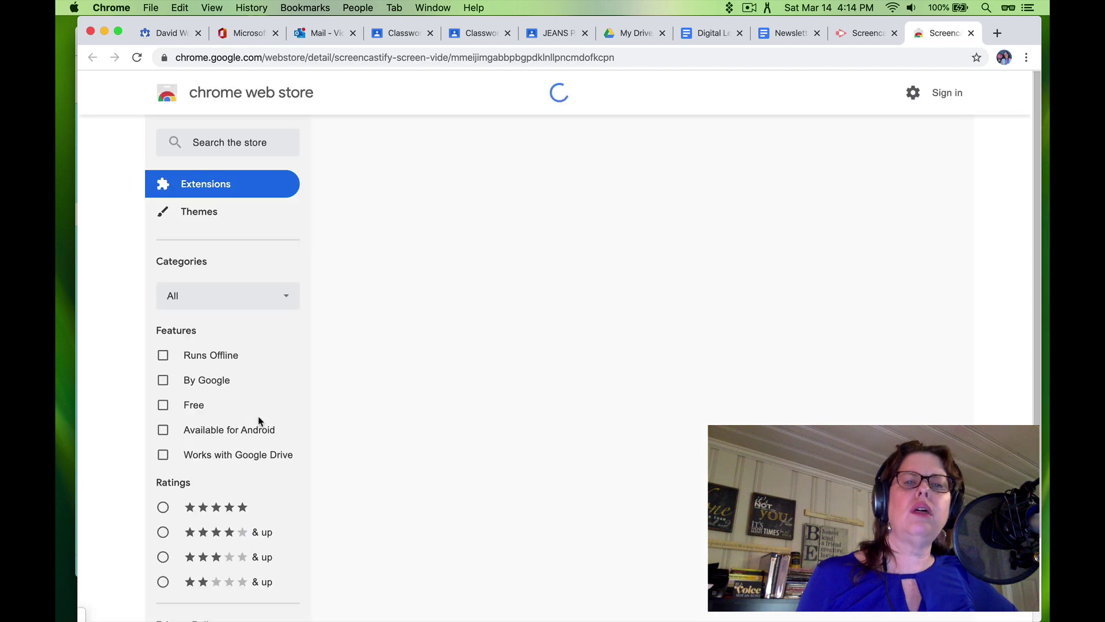
pyautogui.click(827, 193)
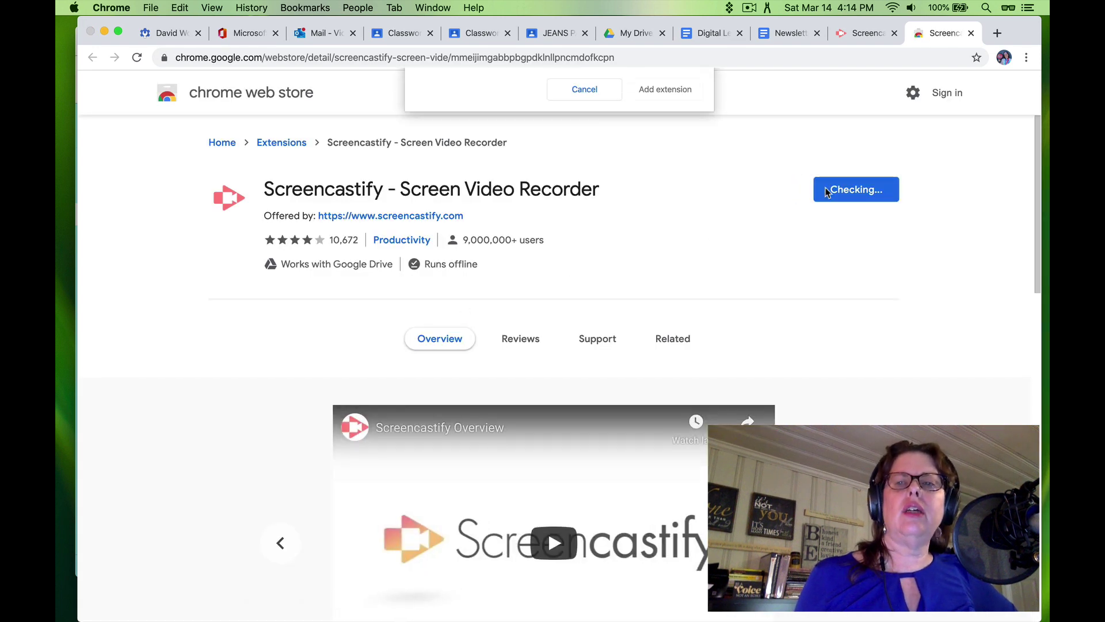
pyautogui.click(651, 214)
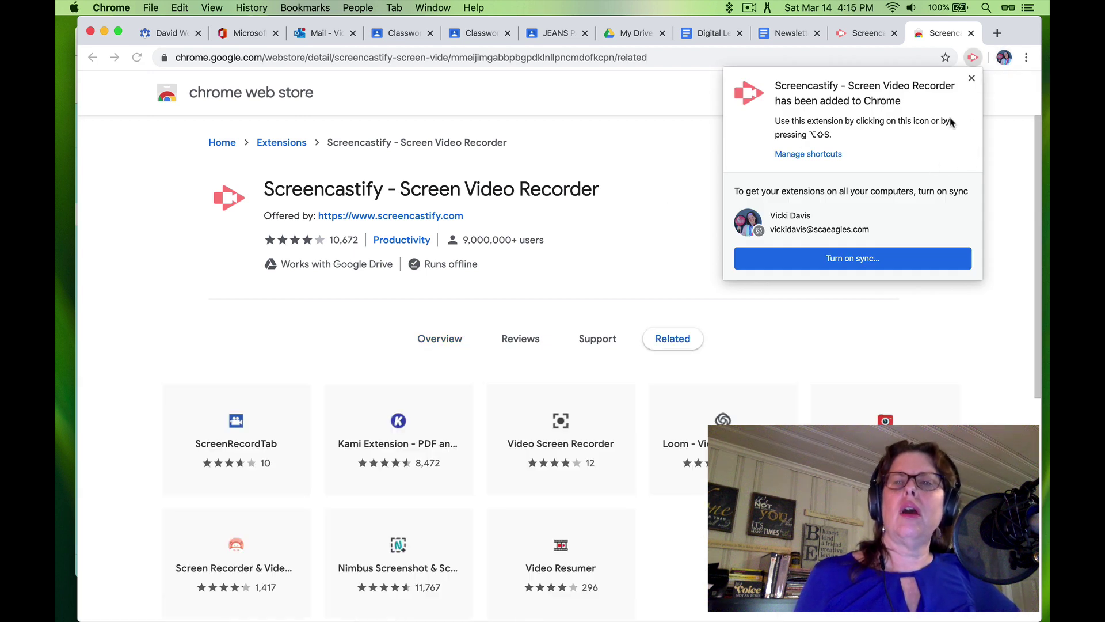
pyautogui.click(972, 78)
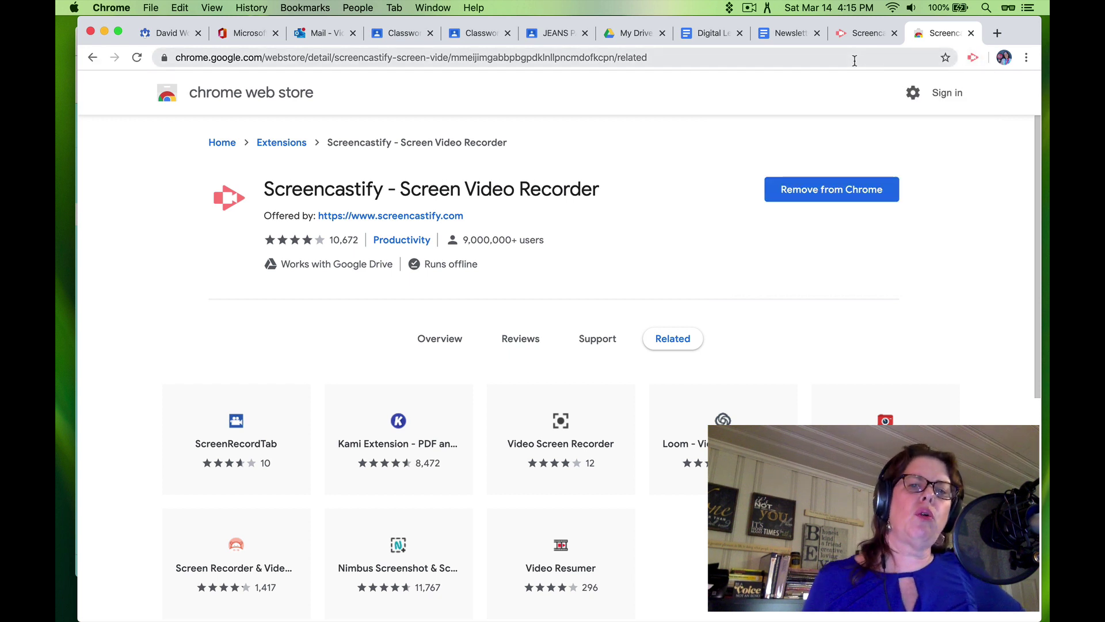
# Step: In a new tab, start Screencastify setup and sign in with your Google account
pyautogui.click(997, 34)
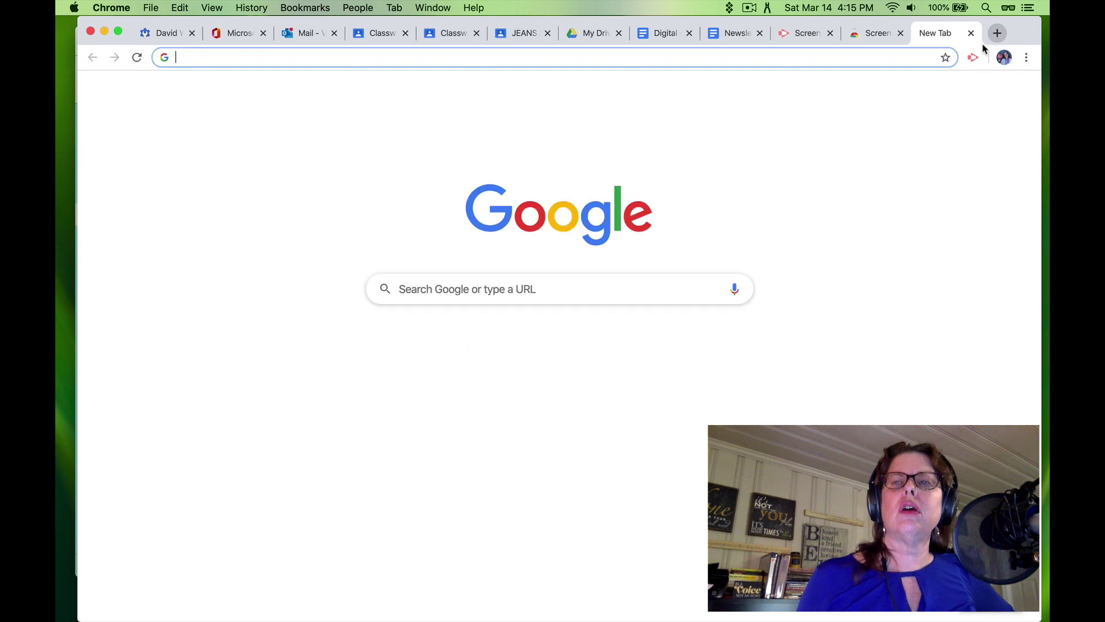
pyautogui.click(972, 60)
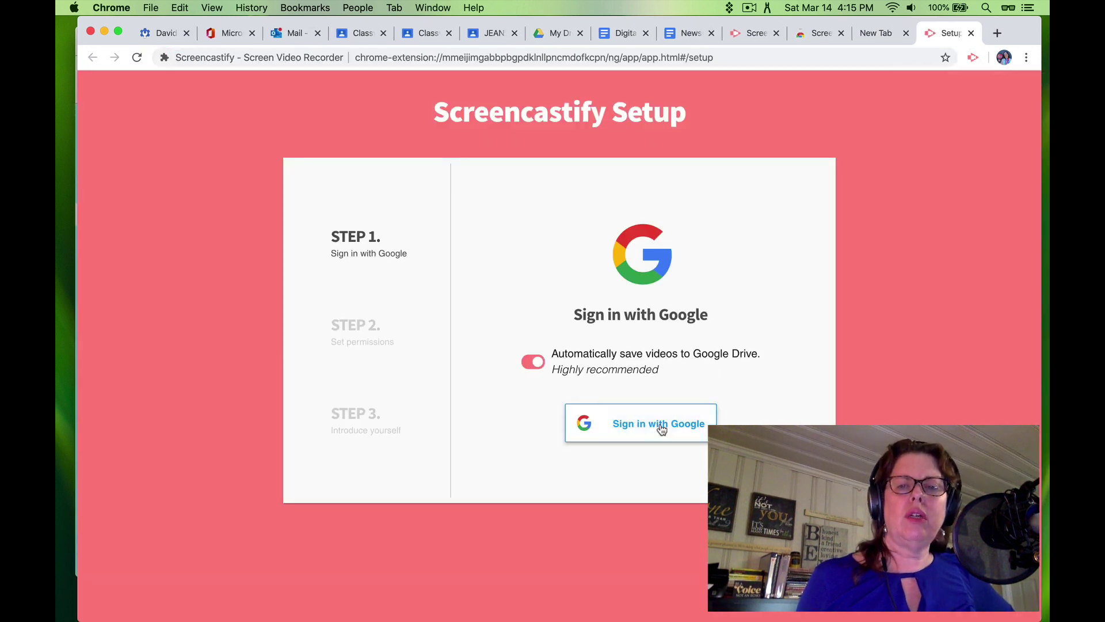
pyautogui.click(661, 429)
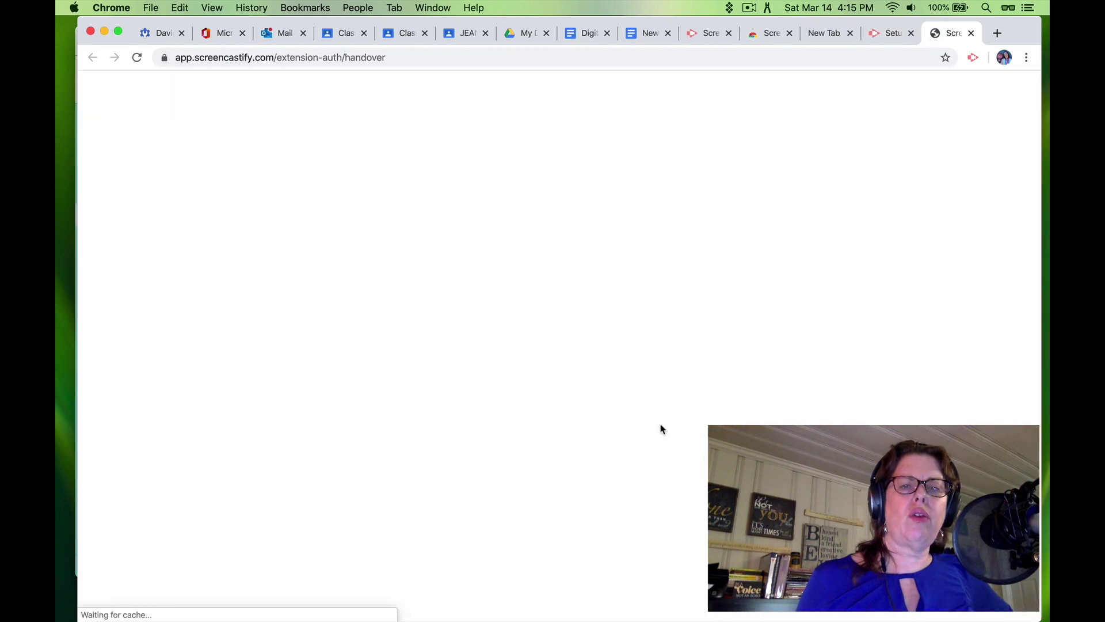
pyautogui.click(593, 259)
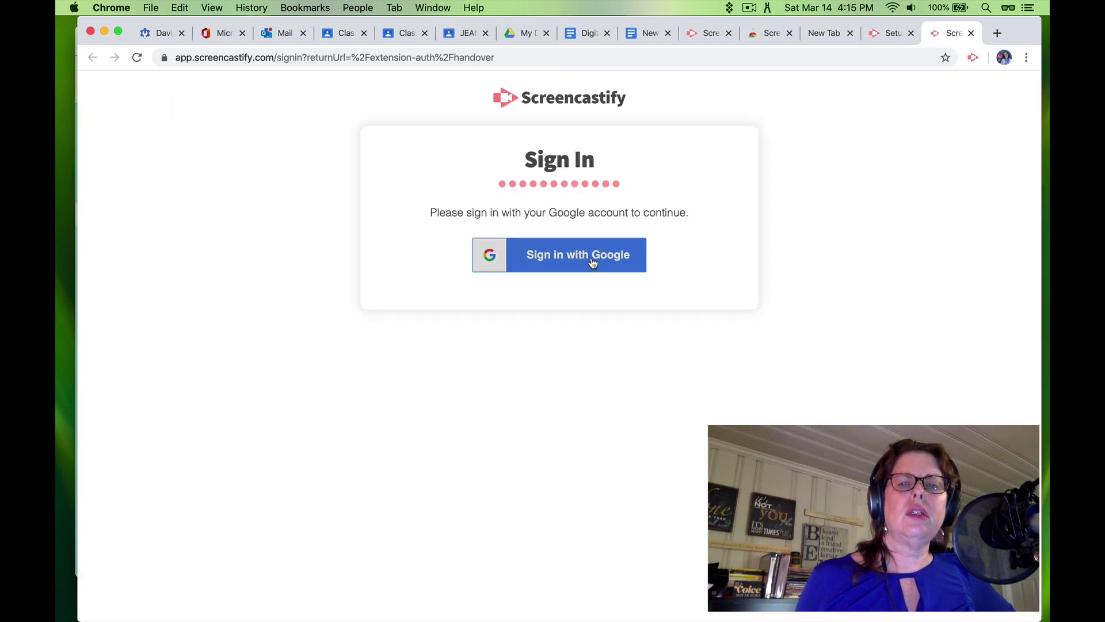
pyautogui.moveTo(717, 116); pyautogui.dragTo(547, 118)
pyautogui.click(569, 315)
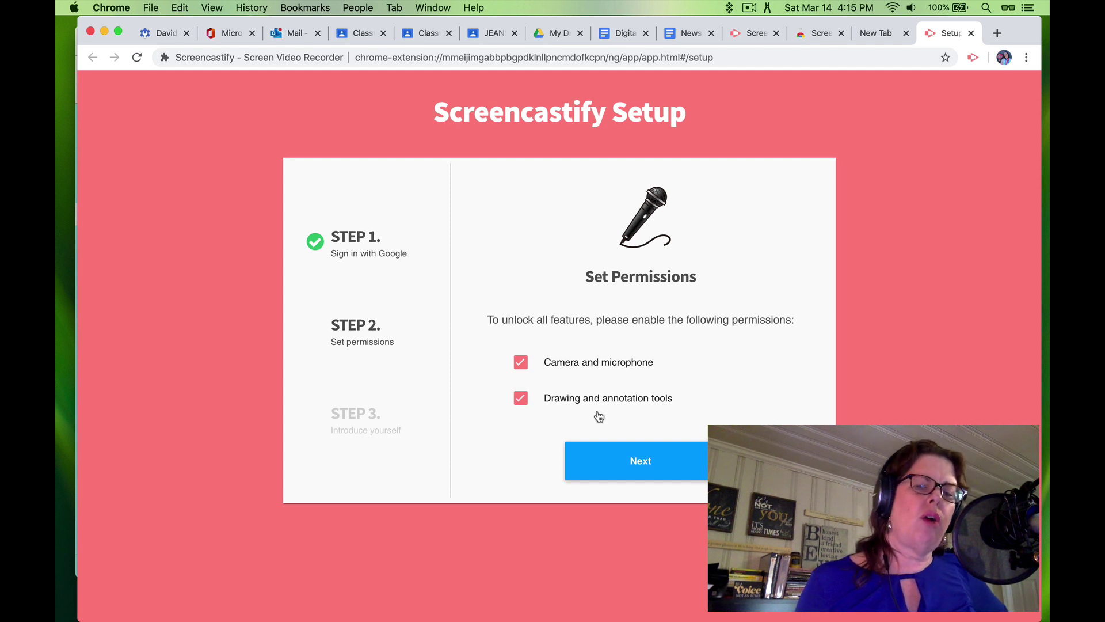
# Step: Allow Screencastify's extra site-data, microphone and camera permissions to finish setup
pyautogui.click(644, 463)
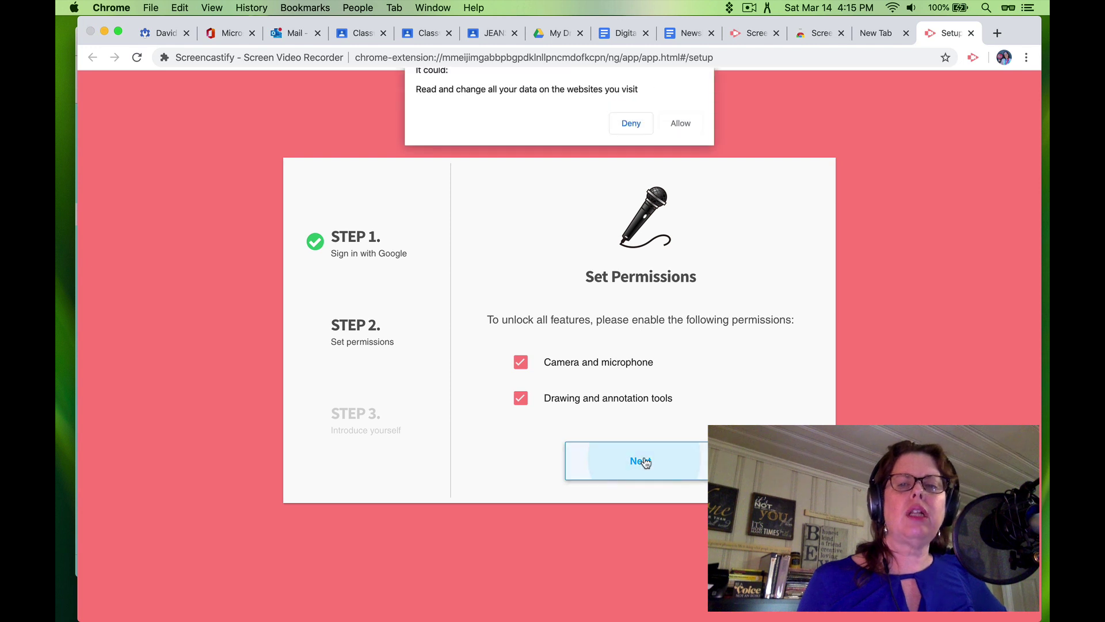
pyautogui.click(674, 182)
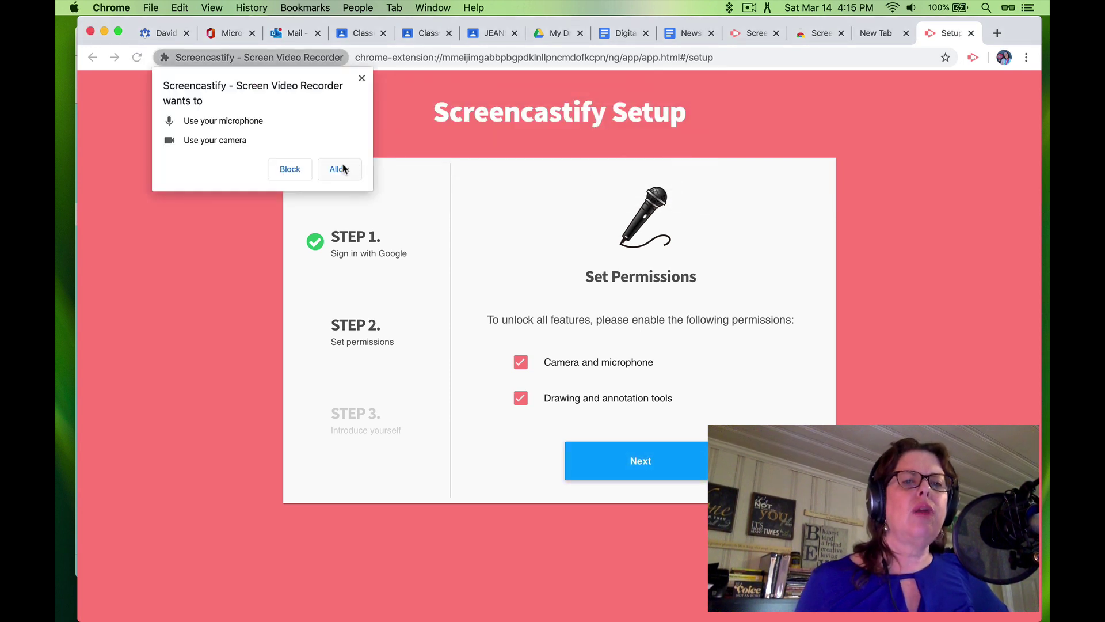
pyautogui.click(340, 171)
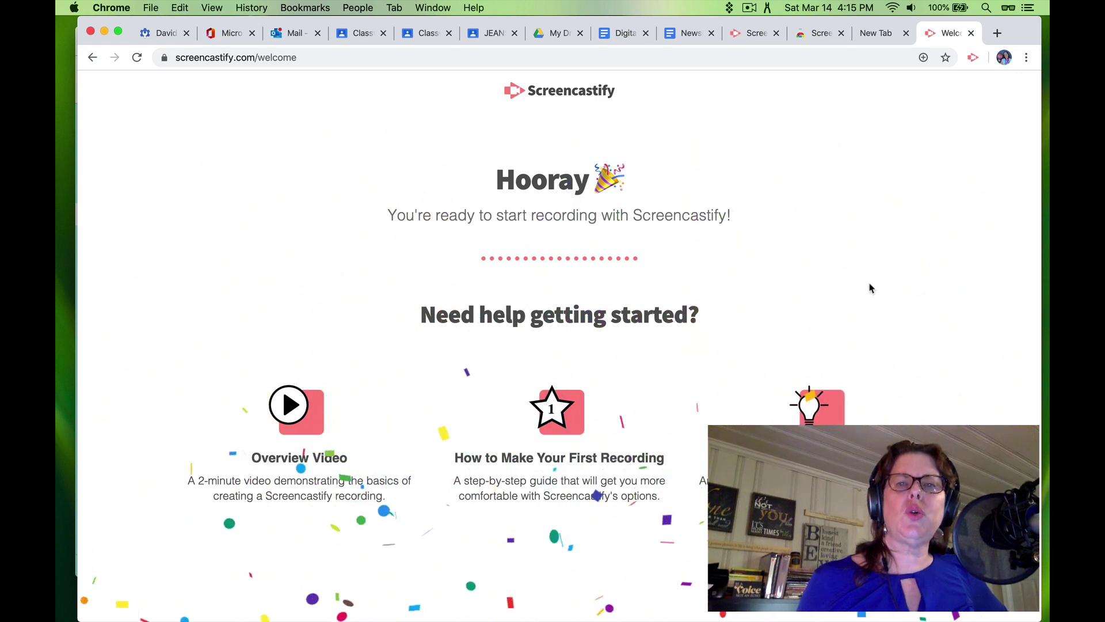
# Step: Set the recorder to Webcam Only with the Default ATR USB microphone and FaceTime HD Camera
pyautogui.click(973, 58)
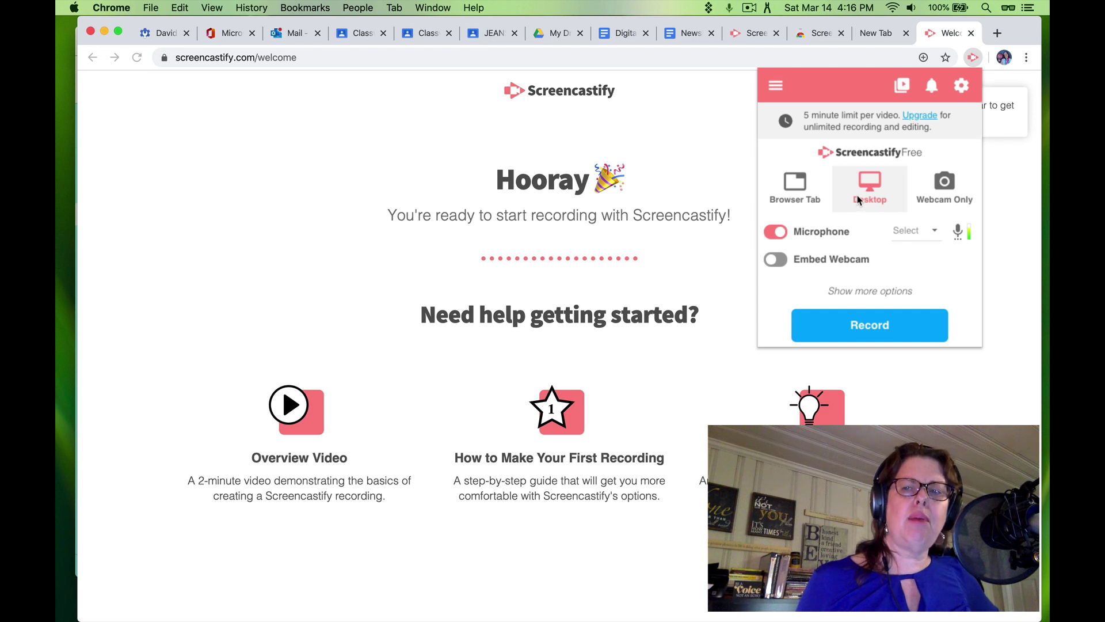
pyautogui.click(931, 232)
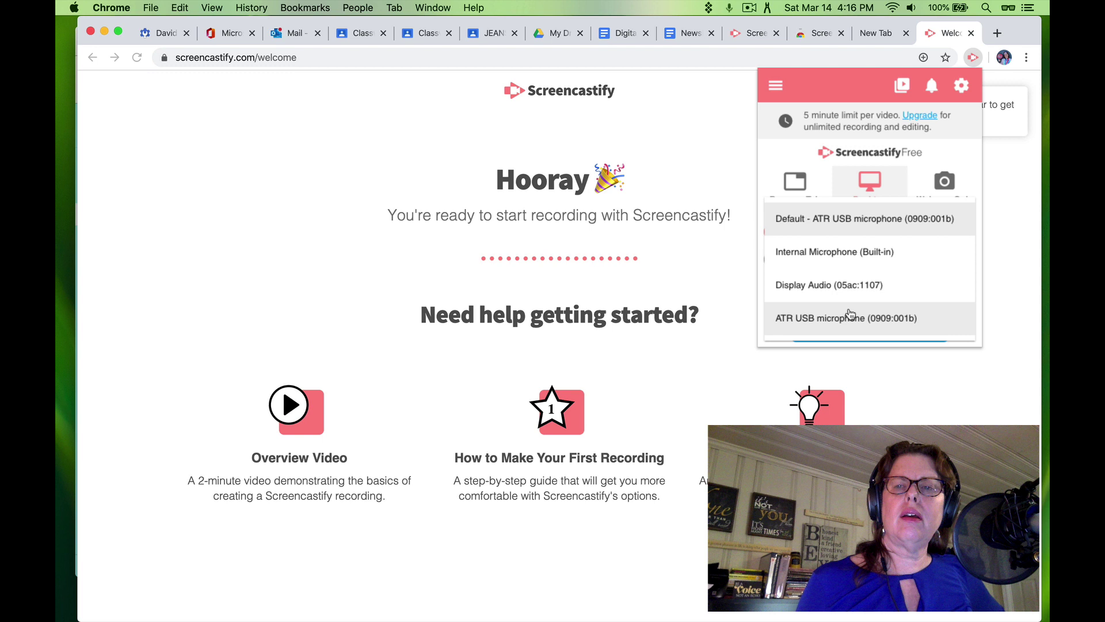
pyautogui.click(887, 229)
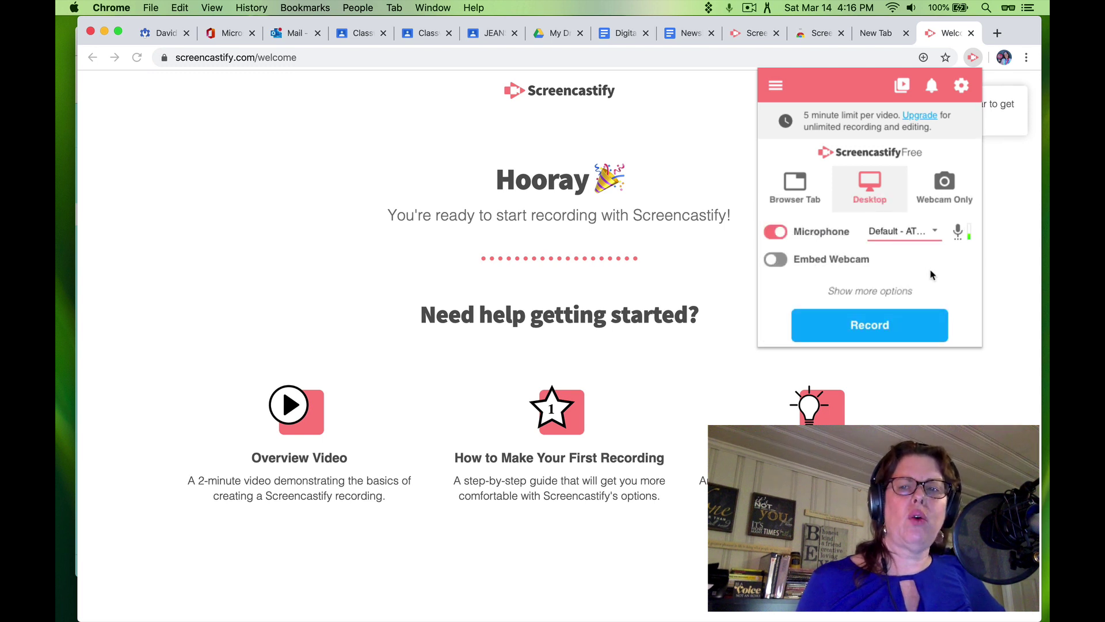
pyautogui.click(934, 200)
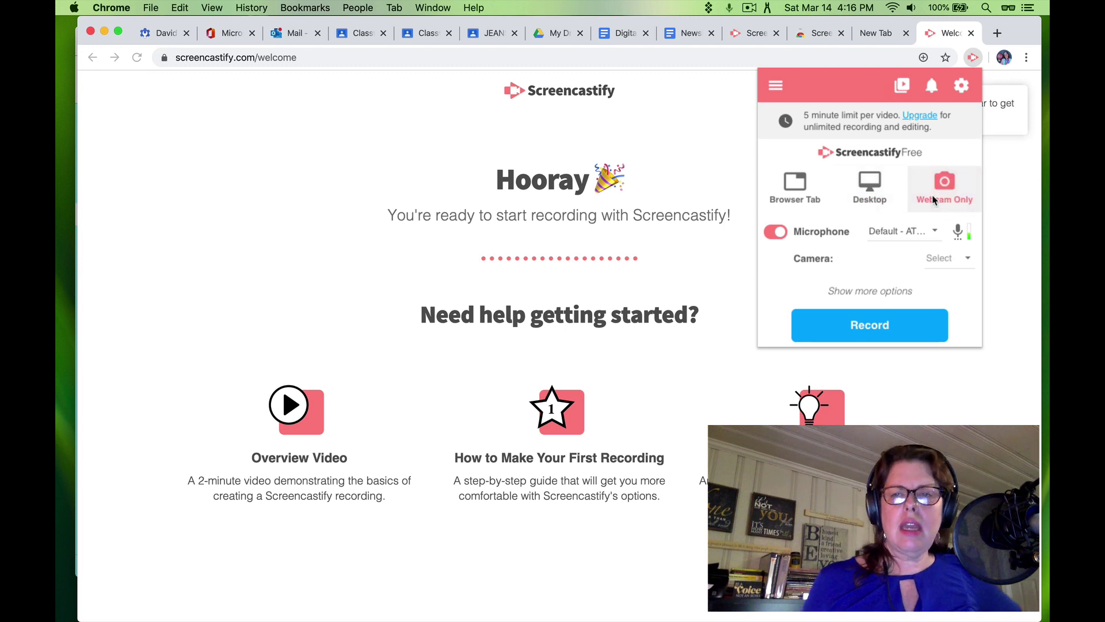
pyautogui.click(940, 259)
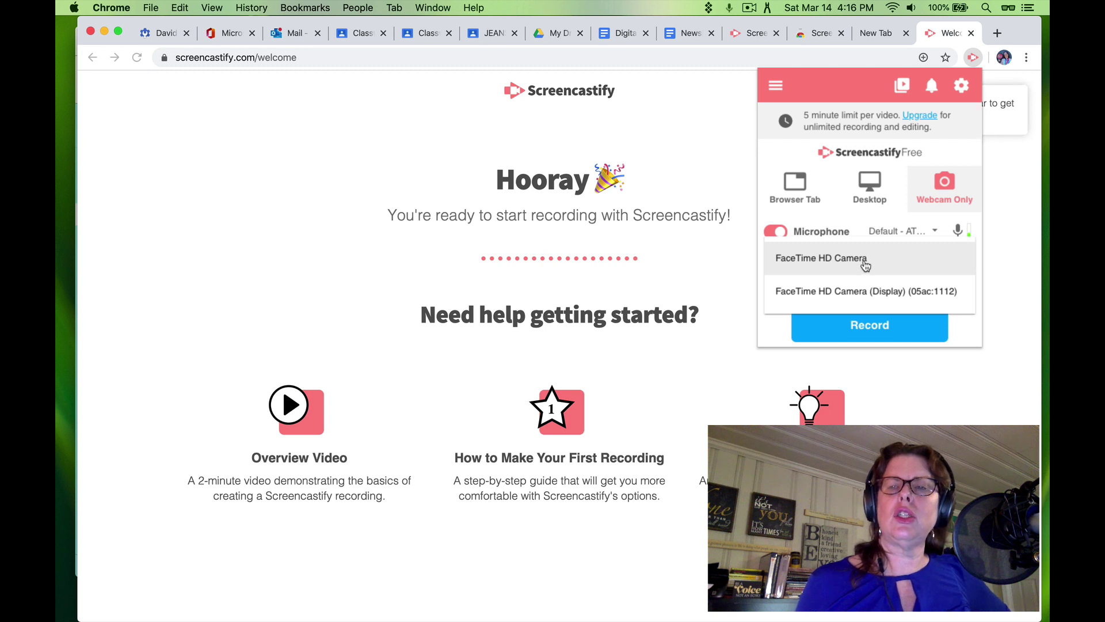
pyautogui.click(856, 293)
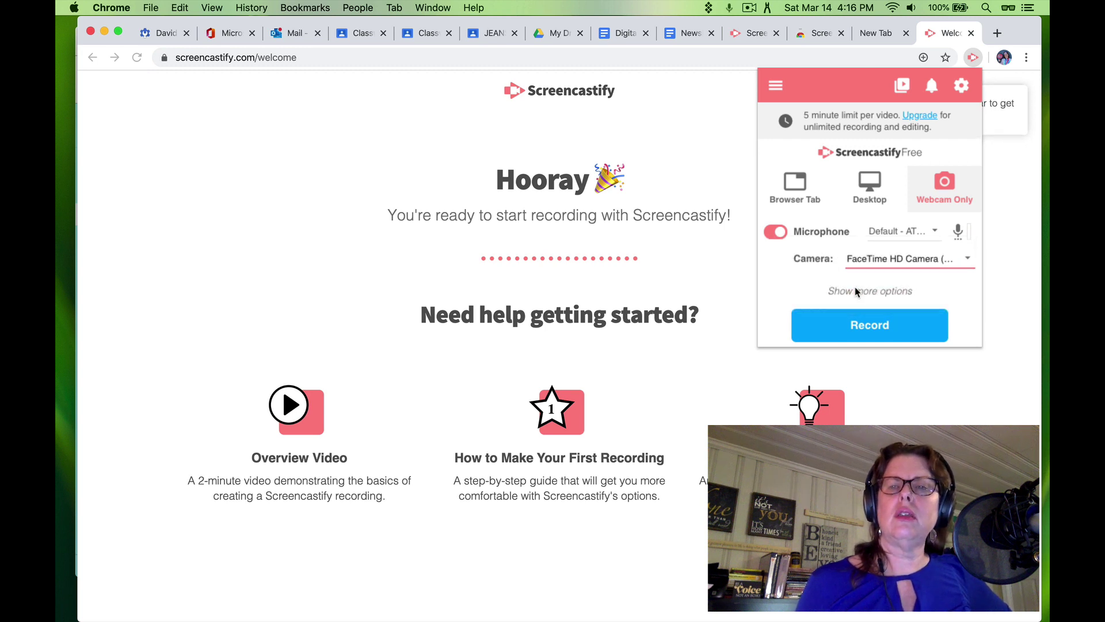
# Step: Record a 7-second webcam clip, skip the video page tour, and copy its shareable link
pyautogui.click(866, 327)
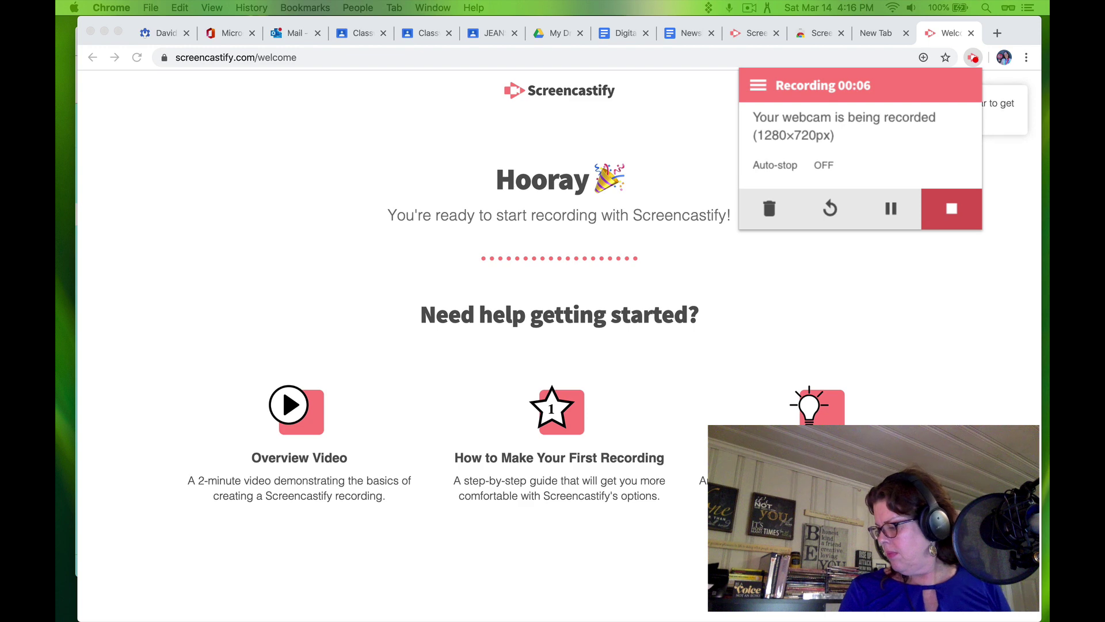
pyautogui.click(952, 209)
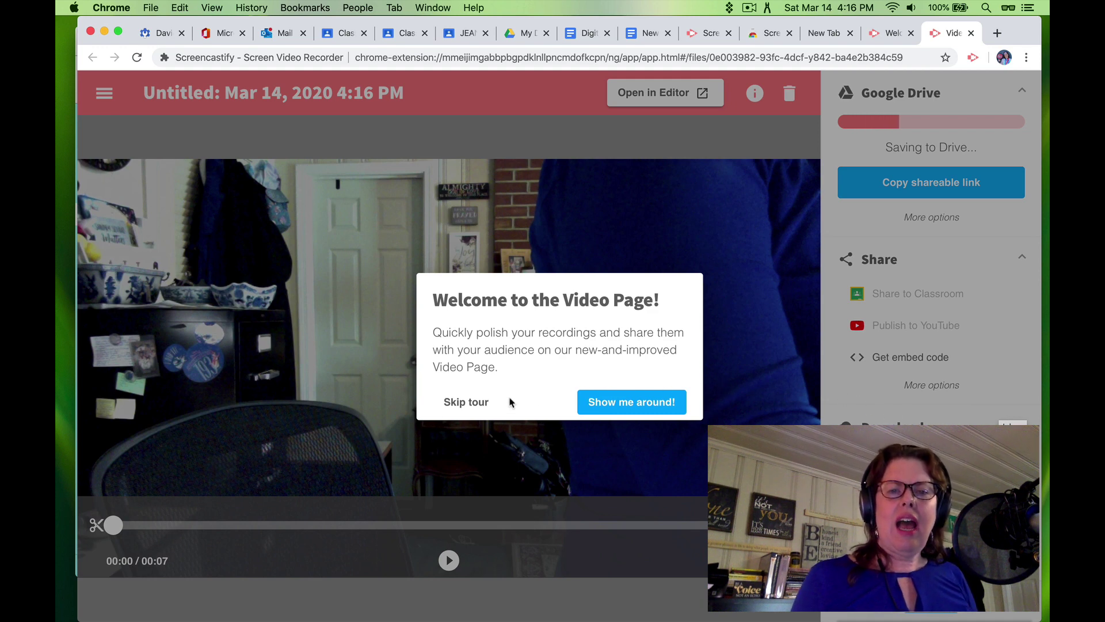
pyautogui.click(468, 403)
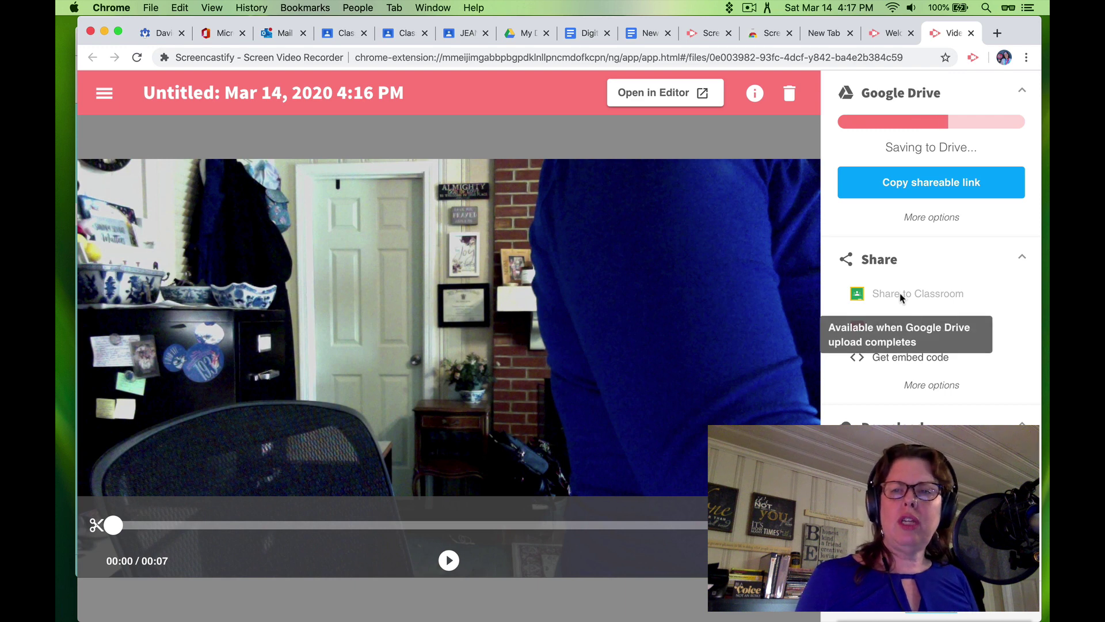
pyautogui.click(901, 189)
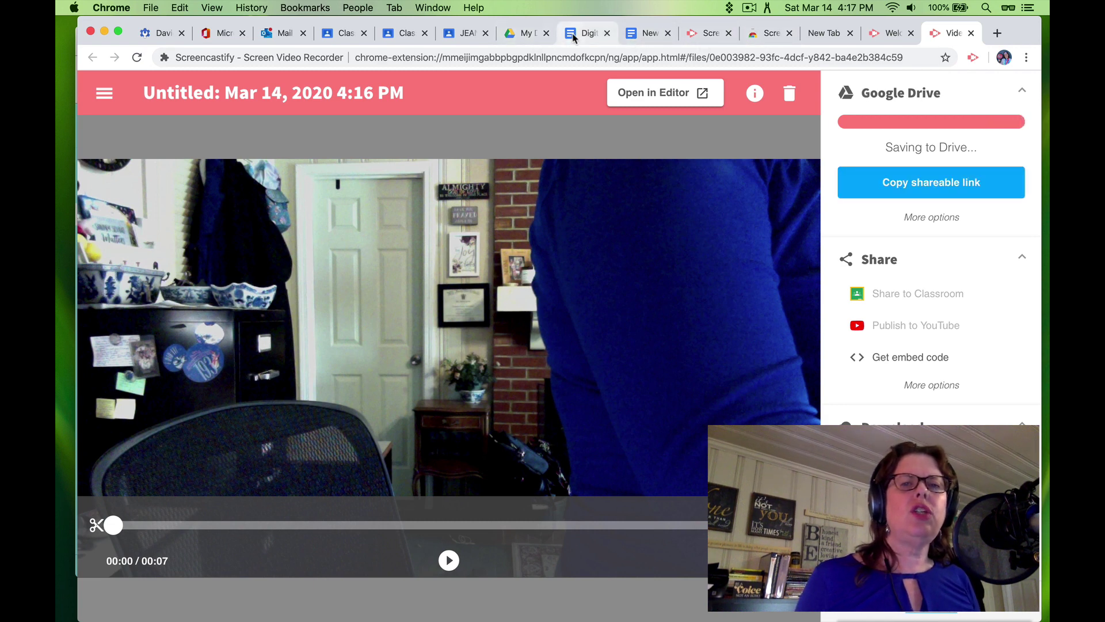
# Step: Create a Material post titled 'Test Video' on the SCA Teacher Tech Classwork page
pyautogui.click(463, 35)
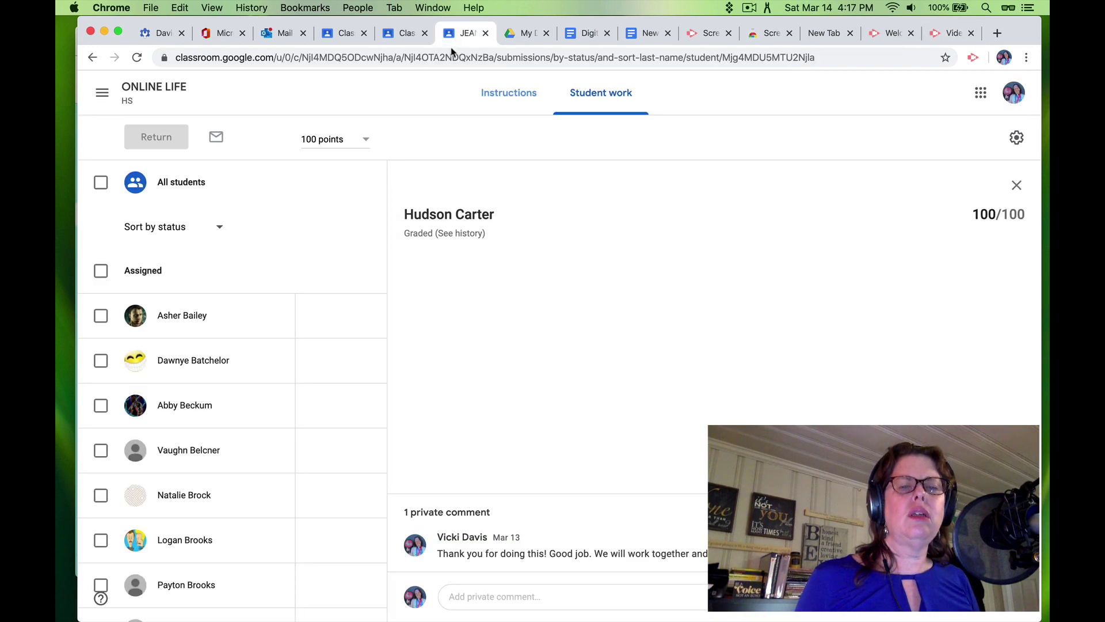
pyautogui.click(408, 36)
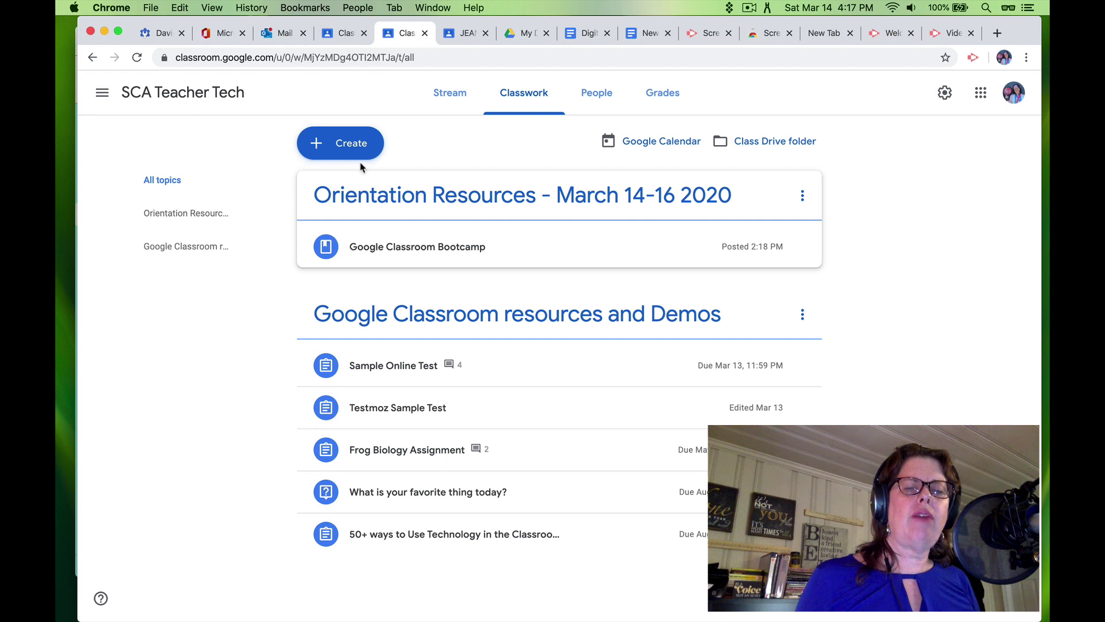
pyautogui.click(345, 152)
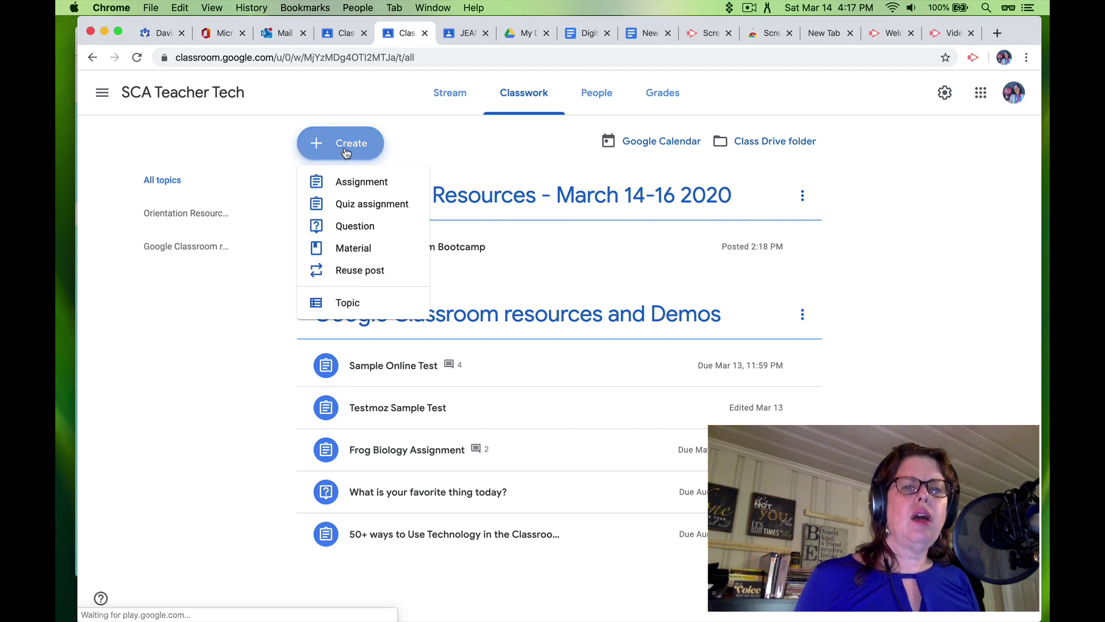
pyautogui.click(359, 247)
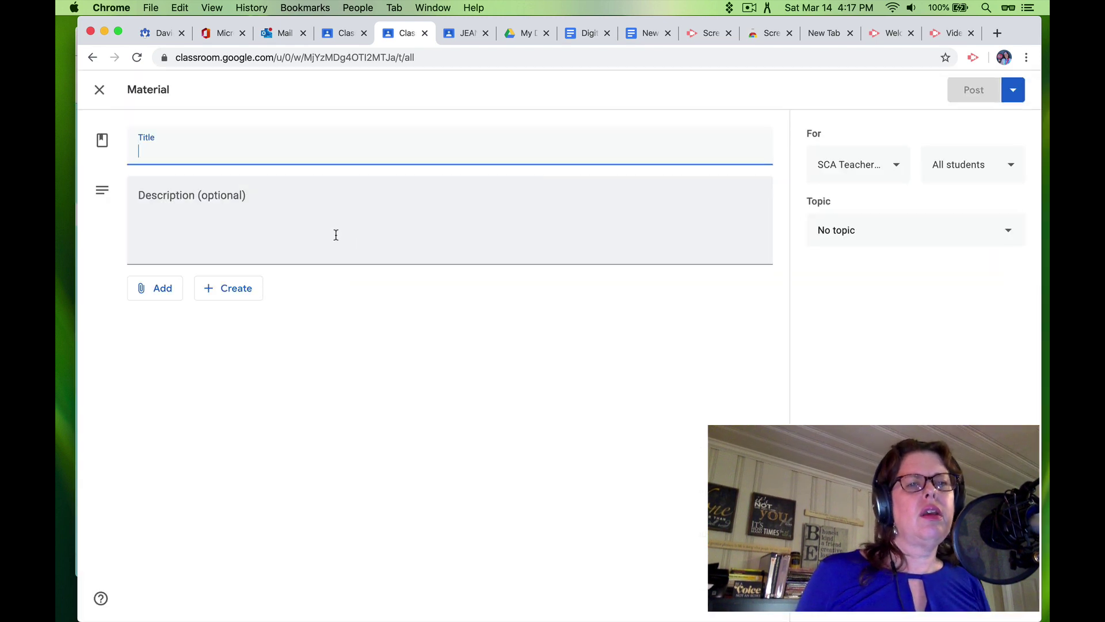
pyautogui.write('Test Video')
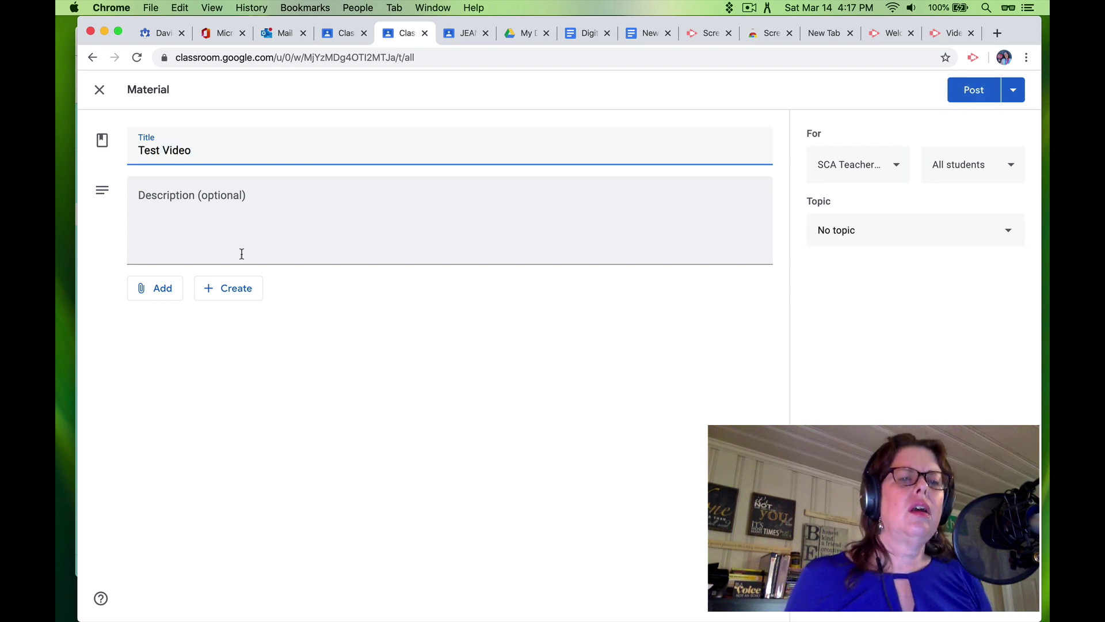
pyautogui.click(154, 289)
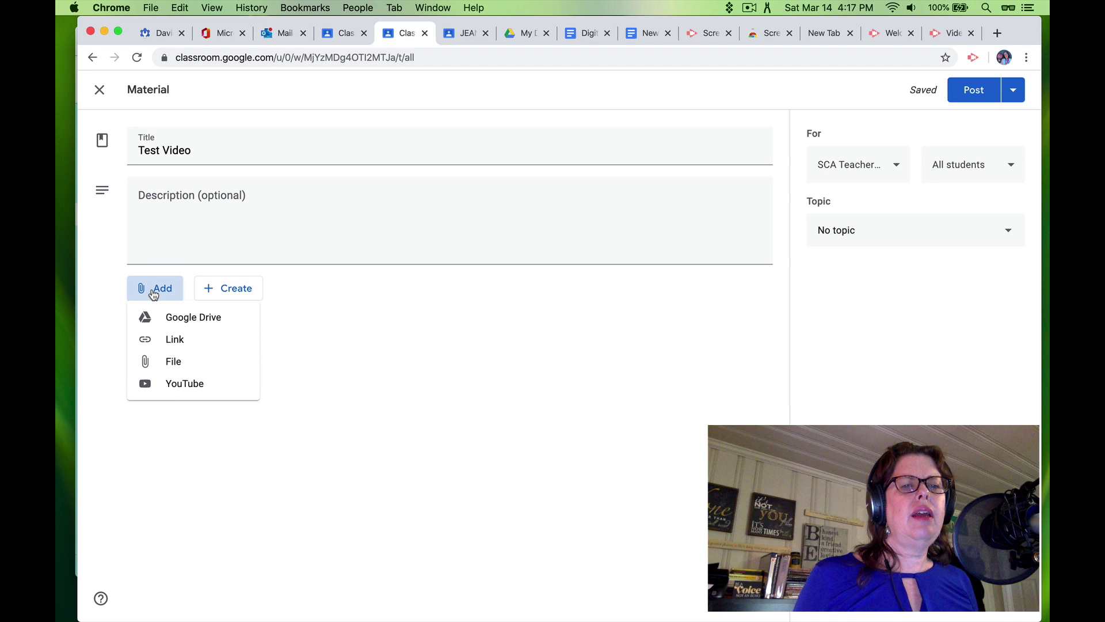
# Step: Attach the recorded Untitled video from Drive and set topic Orientation Resources - March 14-16 2020
pyautogui.click(162, 316)
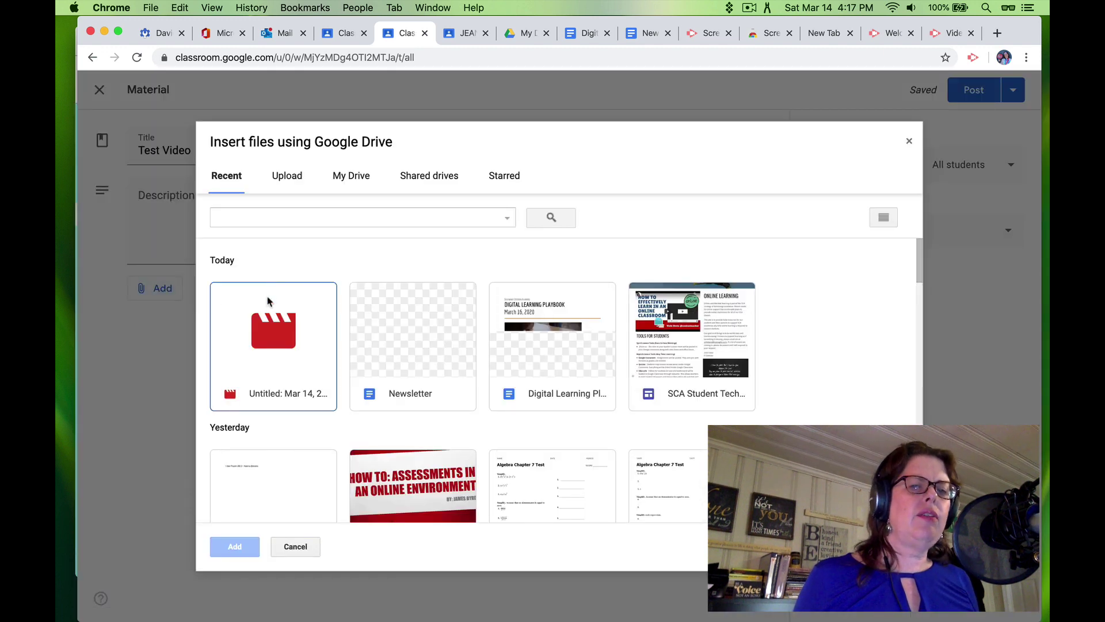
pyautogui.click(264, 338)
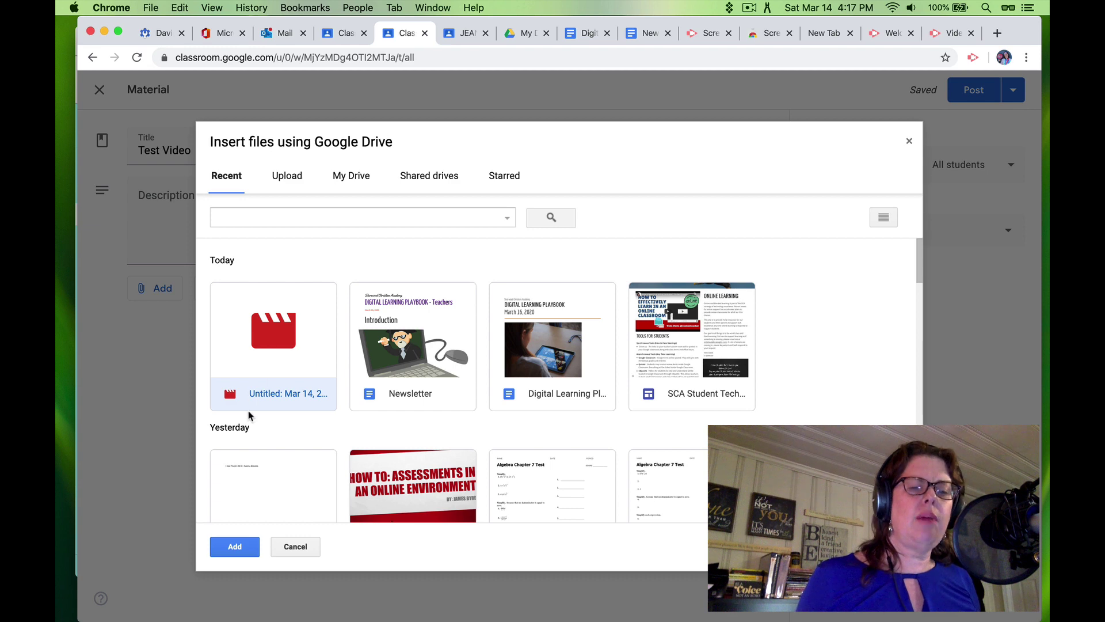
pyautogui.click(232, 548)
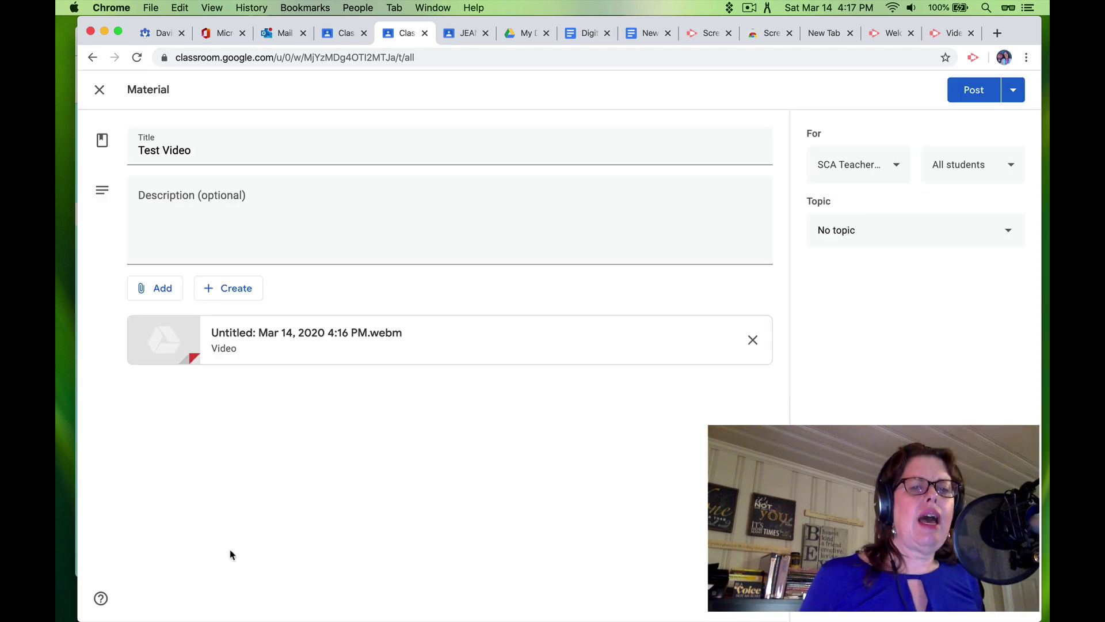
pyautogui.click(881, 241)
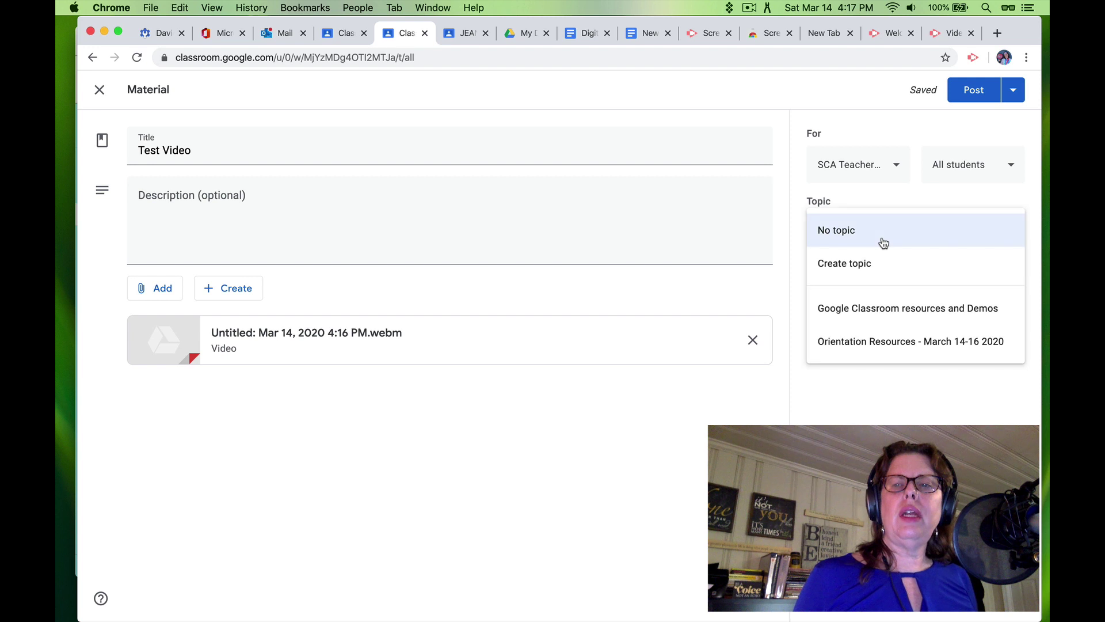
pyautogui.click(873, 342)
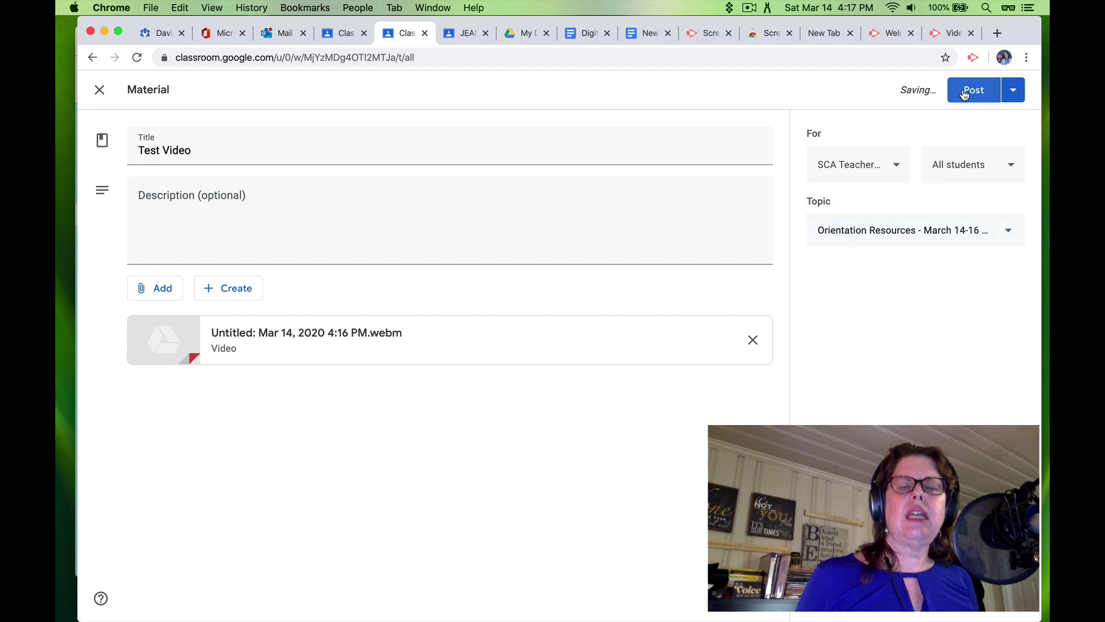